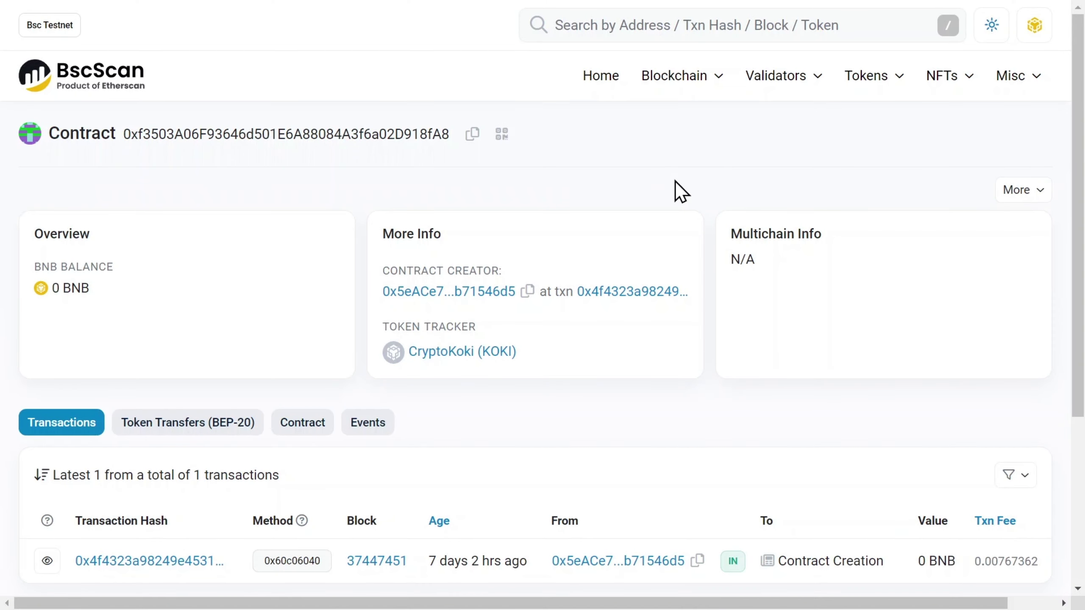
Step: Open the KOKI token's Contract tab to show its raw bytecode and the verify-and-publish prompt
left_click_drag(127, 133, 445, 133)
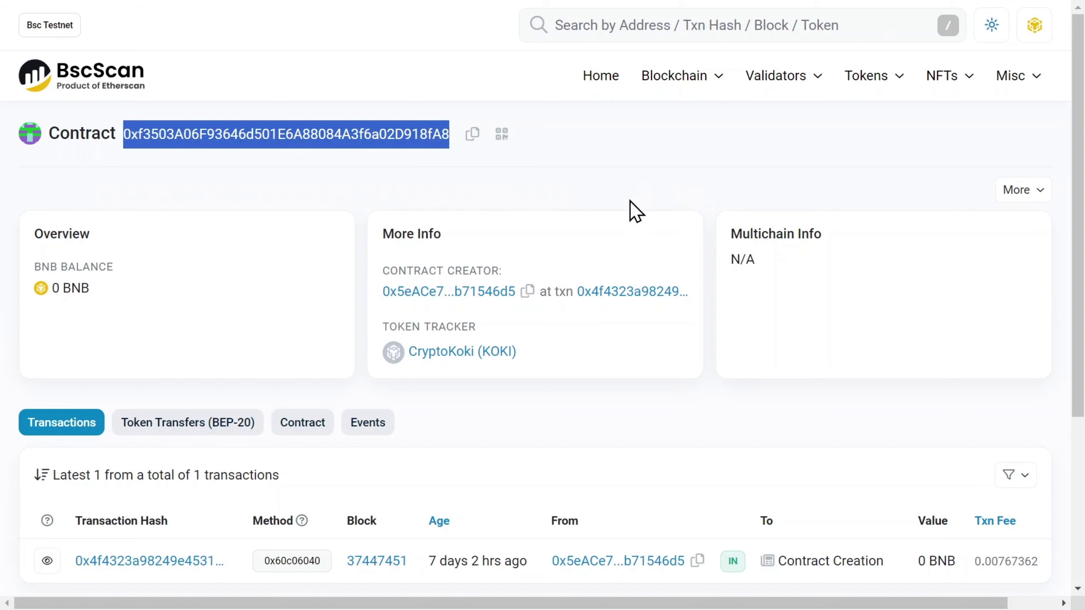
left_click(312, 431)
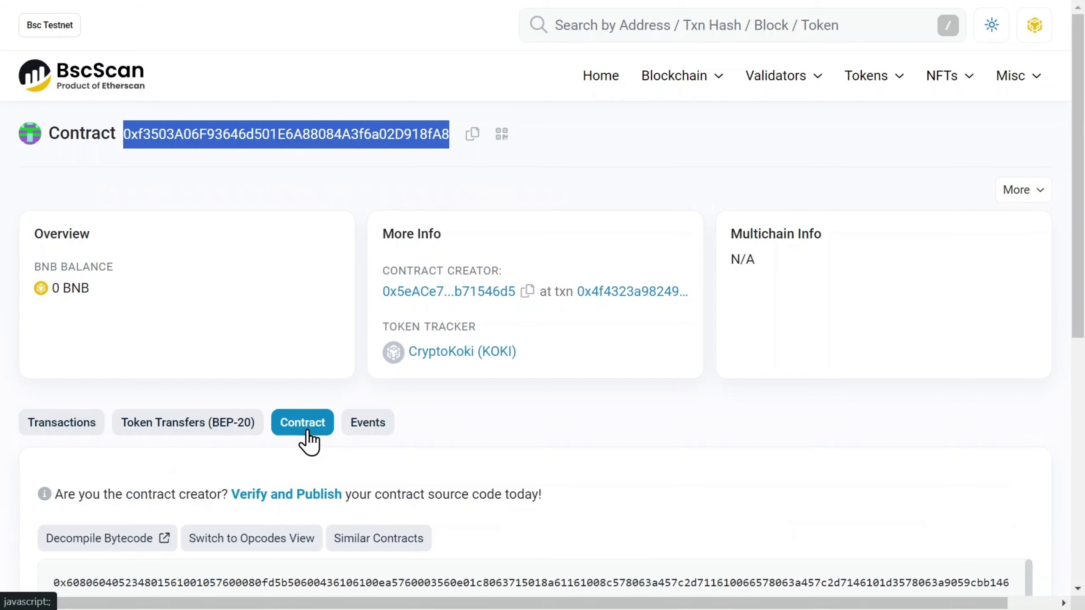
left_click(540, 412)
scroll(615, 428, "down", 5)
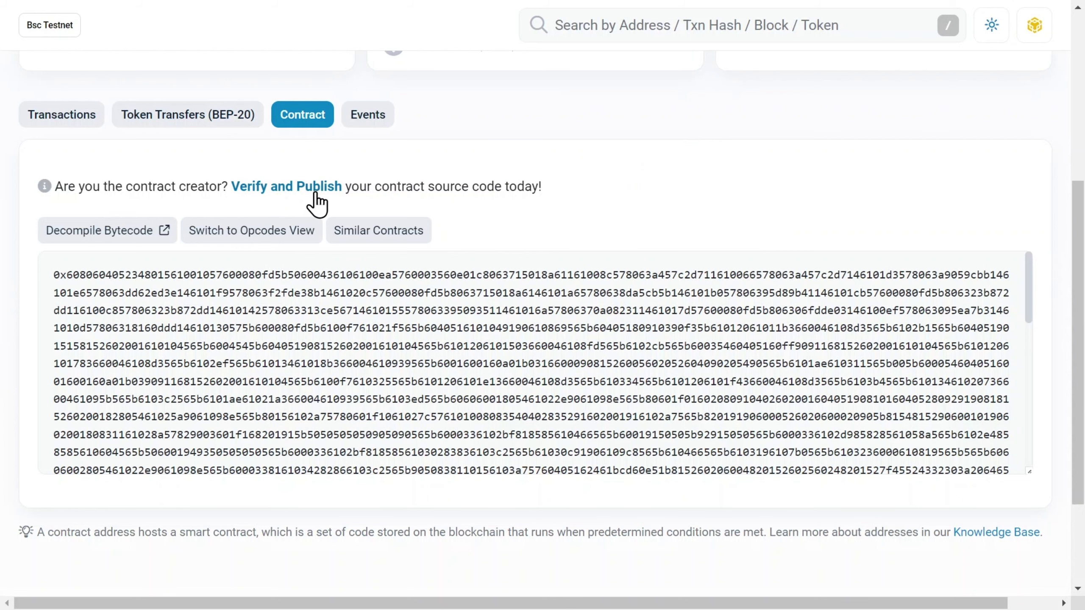
Step: Open the Verify and Publish form and choose Solidity (Single file) as the compiler type
left_click(315, 193)
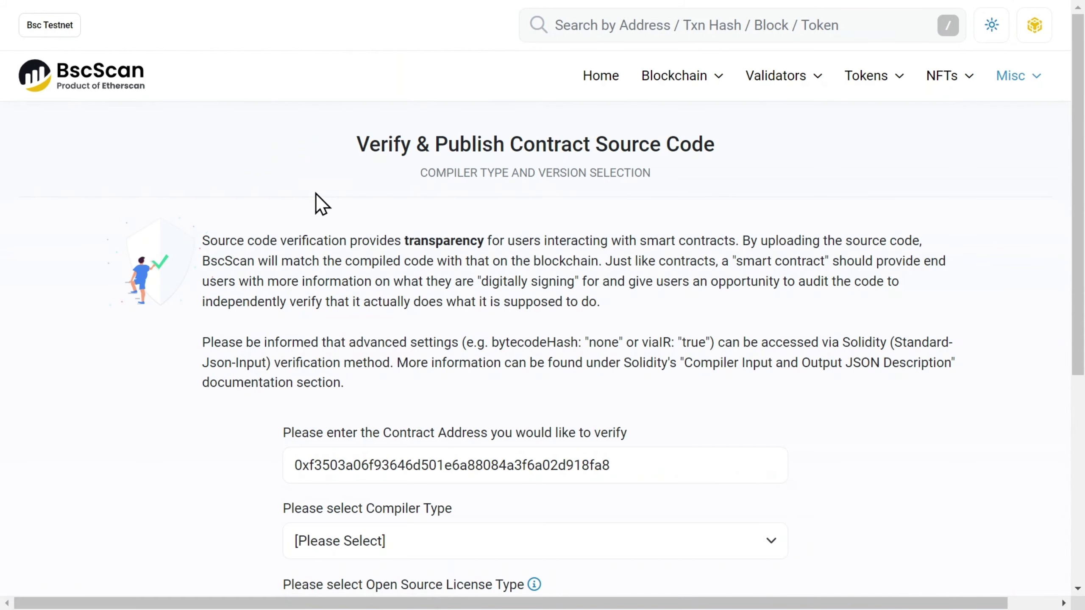
scroll(981, 210, "down", 5)
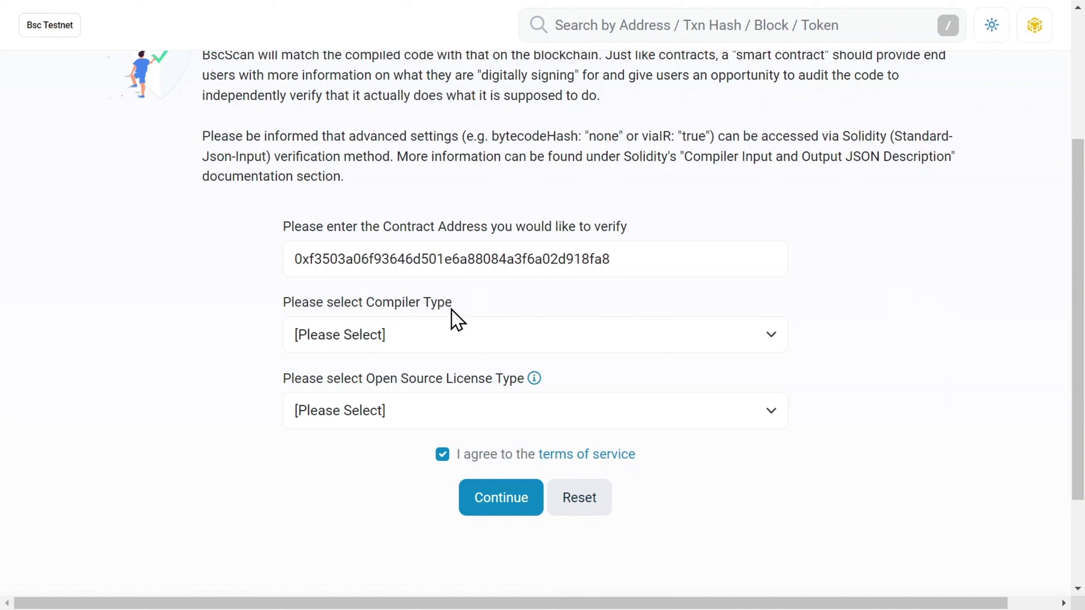
left_click_drag(284, 300, 439, 300)
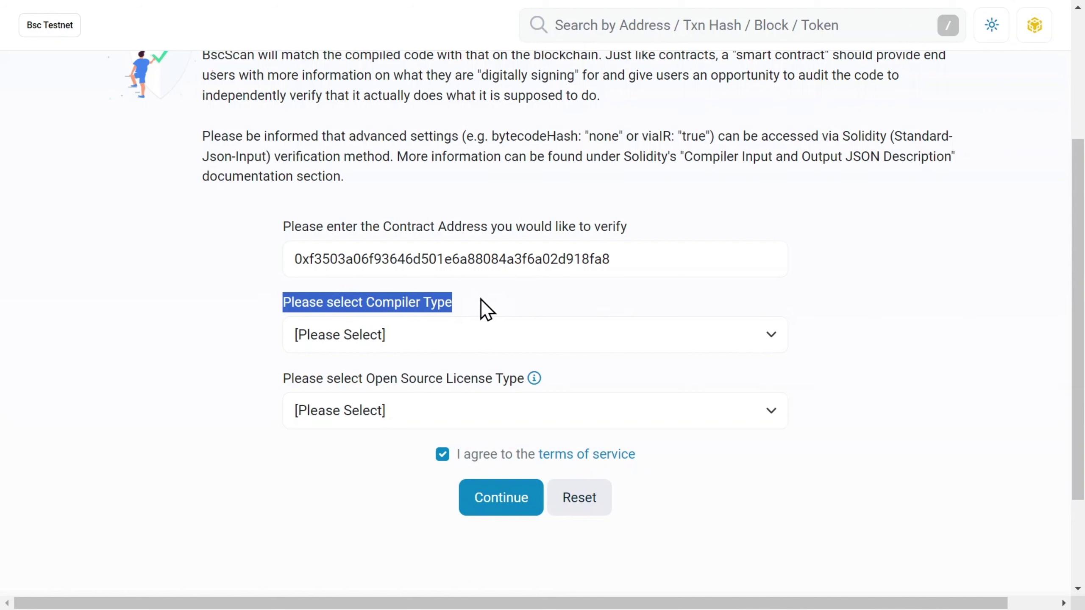
left_click(487, 336)
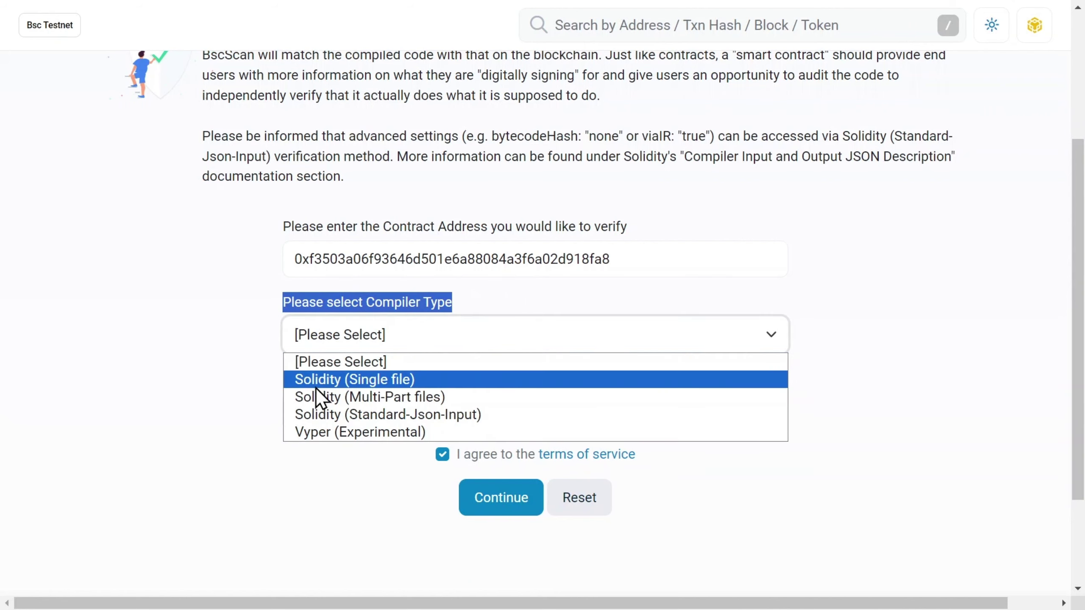
left_click(353, 380)
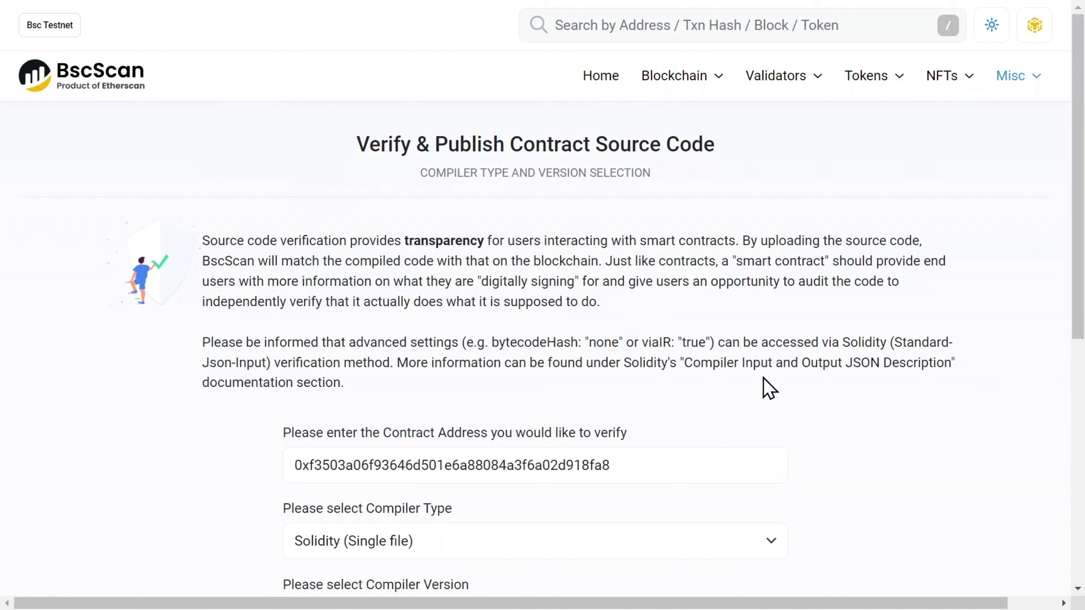
scroll(889, 408, "down", 6)
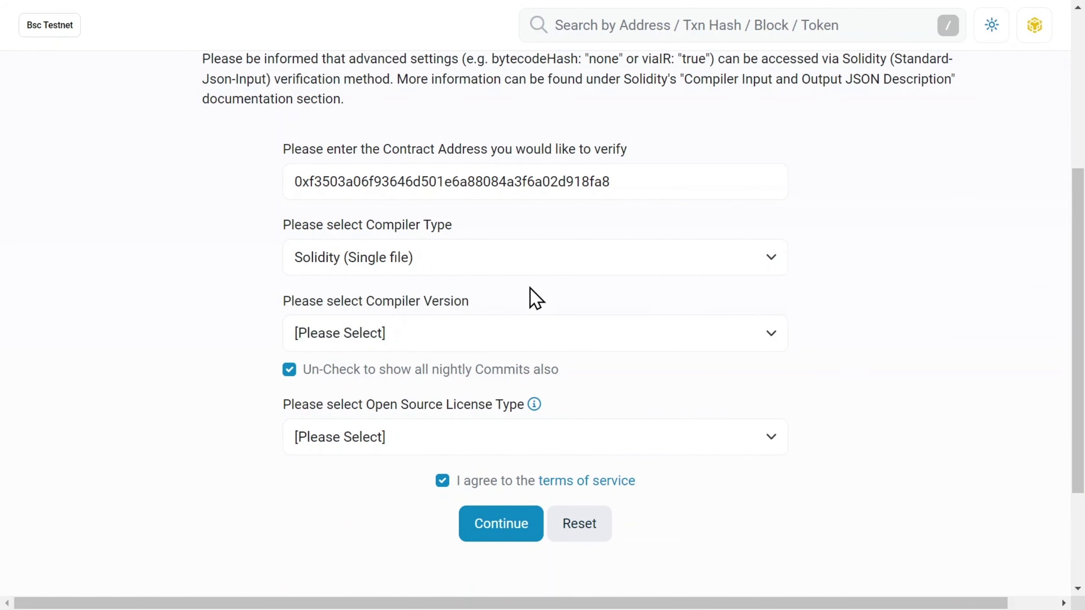
left_click_drag(311, 301, 450, 303)
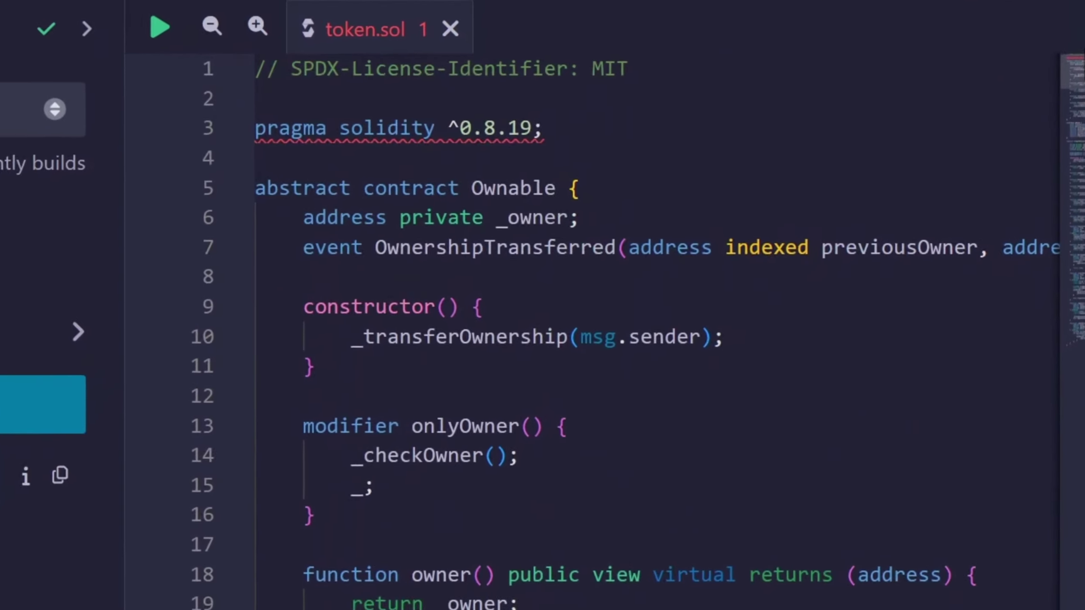
Step: Set compiler version v0.8.19+commit.7dd6d404 to match the source's pragma
left_click_drag(479, 145, 397, 145)
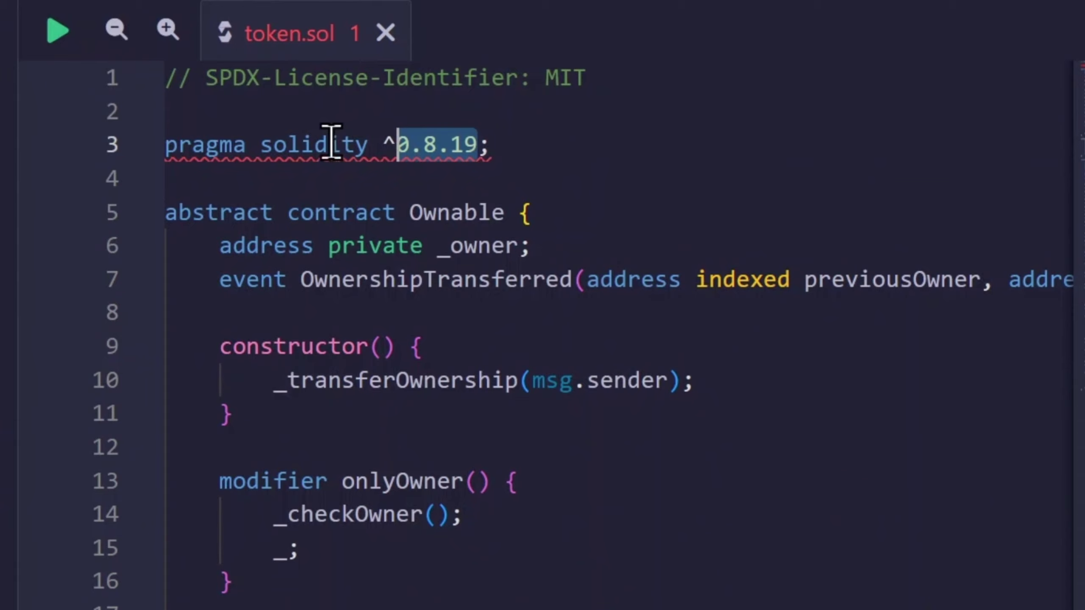
key("alt+Tab")
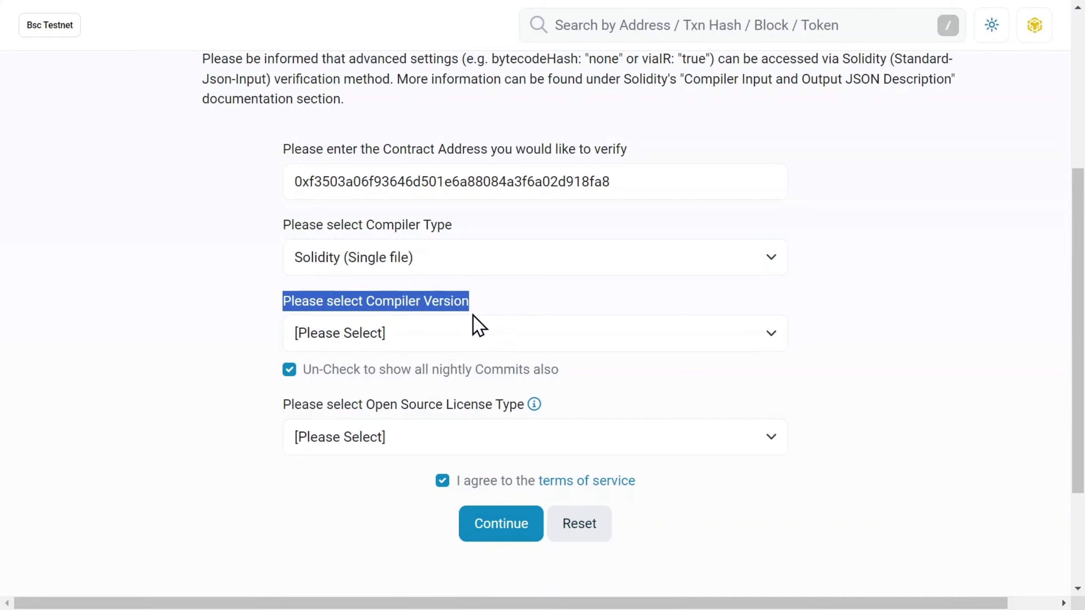
left_click(465, 326)
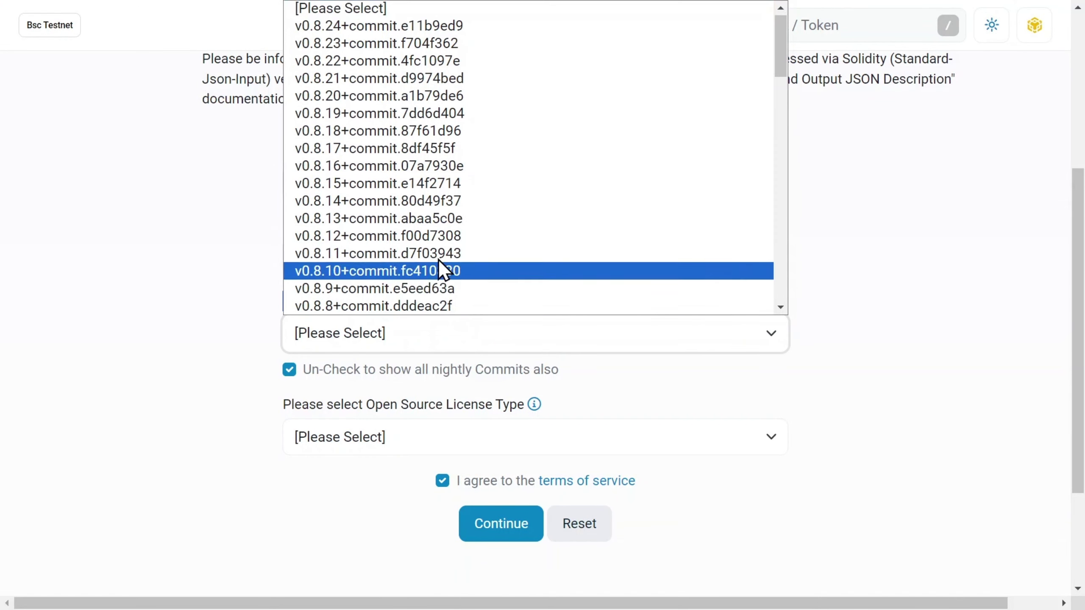
left_click(454, 115)
Step: Choose the MIT License and continue to the source code entry page
left_click_drag(282, 404, 507, 407)
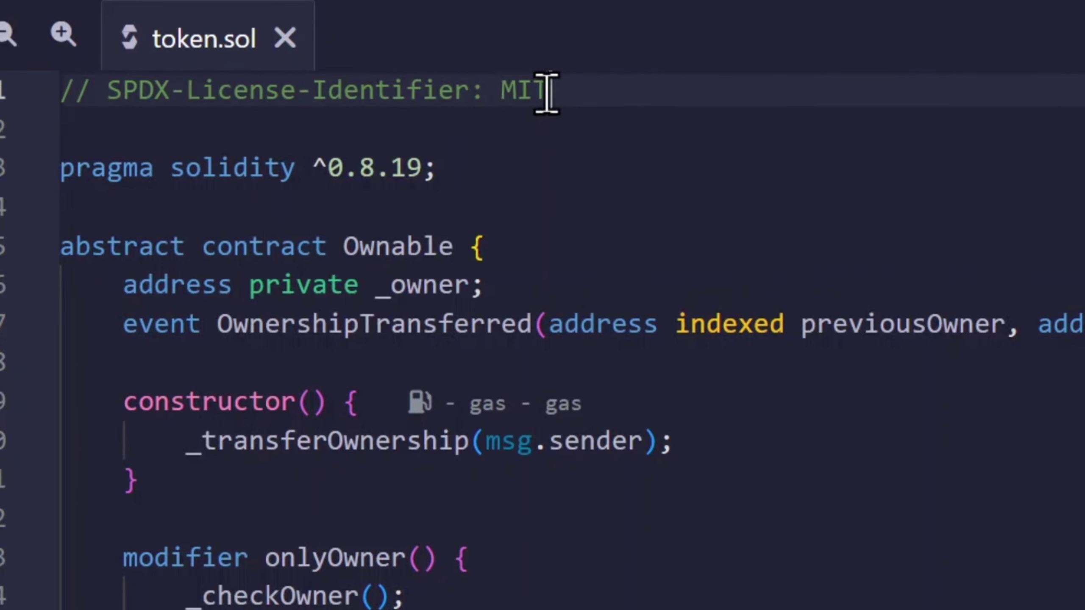
left_click_drag(721, 50, 694, 49)
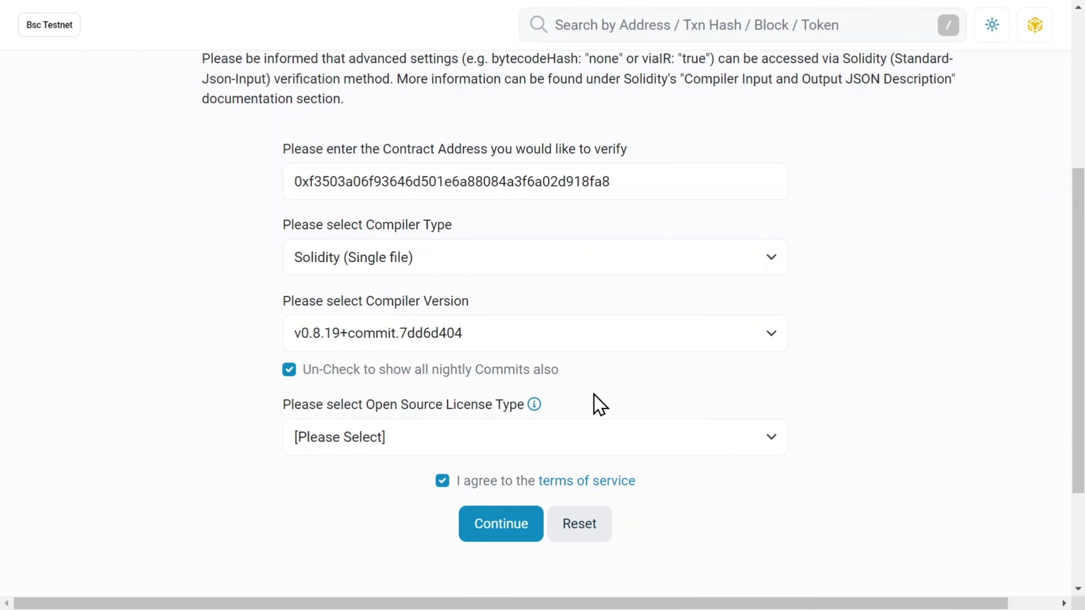
left_click(576, 436)
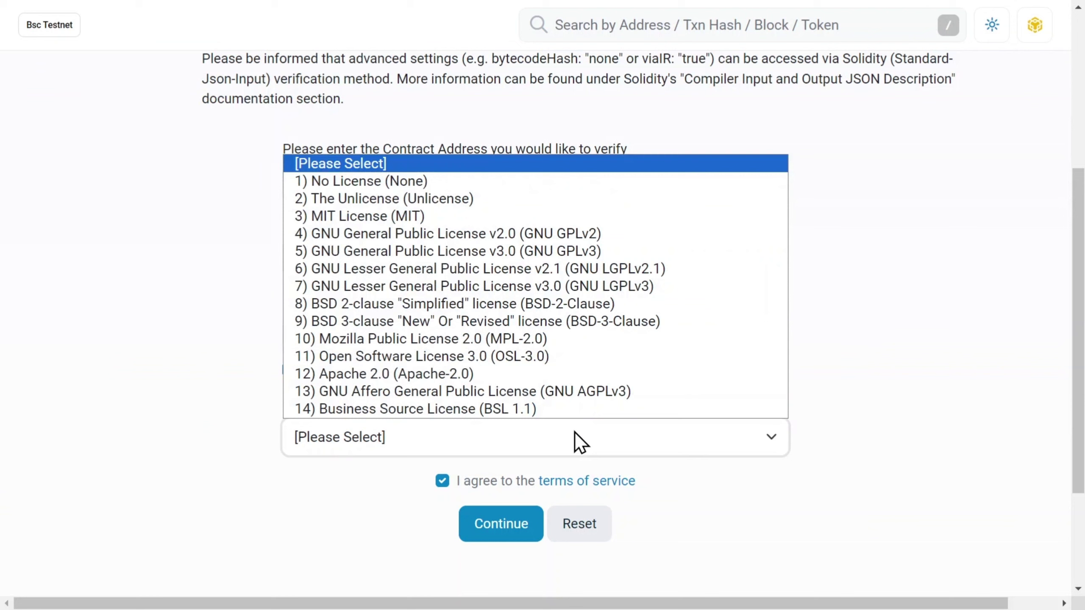
left_click(410, 215)
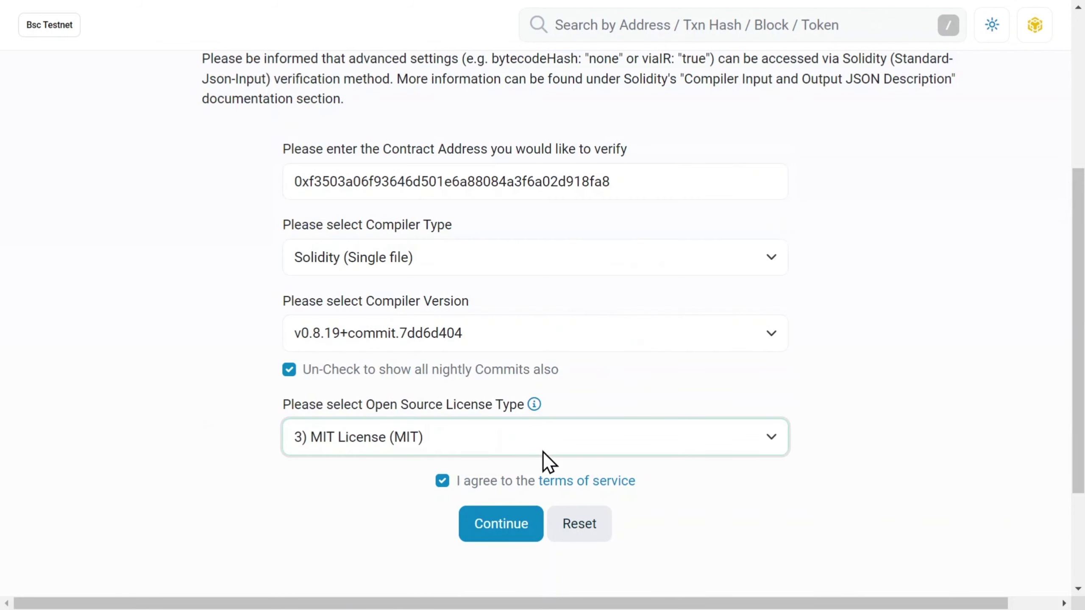
left_click(490, 520)
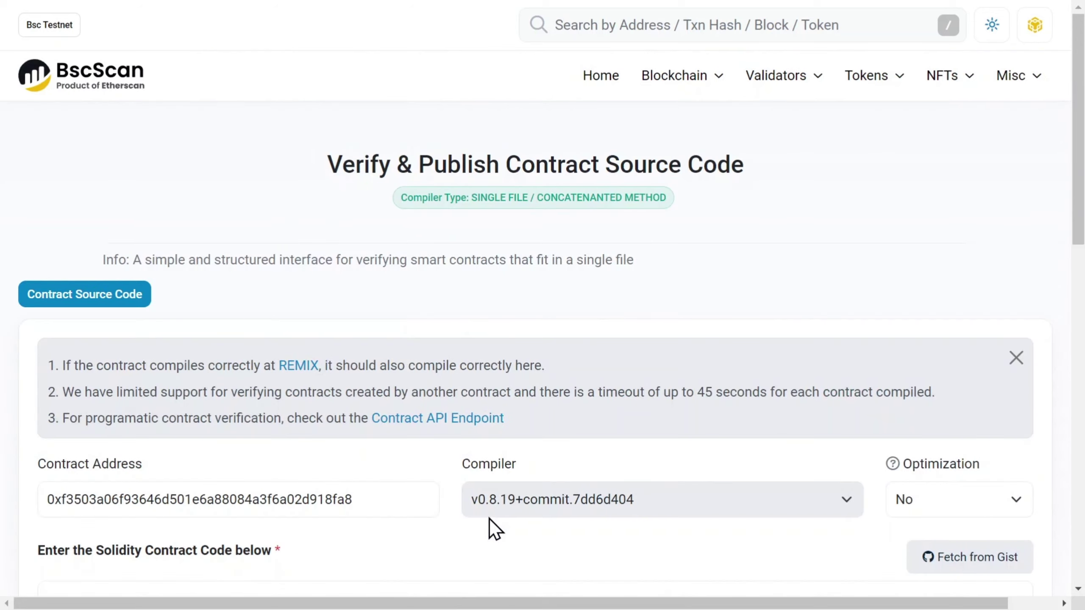
Step: Set Optimization to Yes and place the cursor in the empty Solidity code box
middle_click(779, 345)
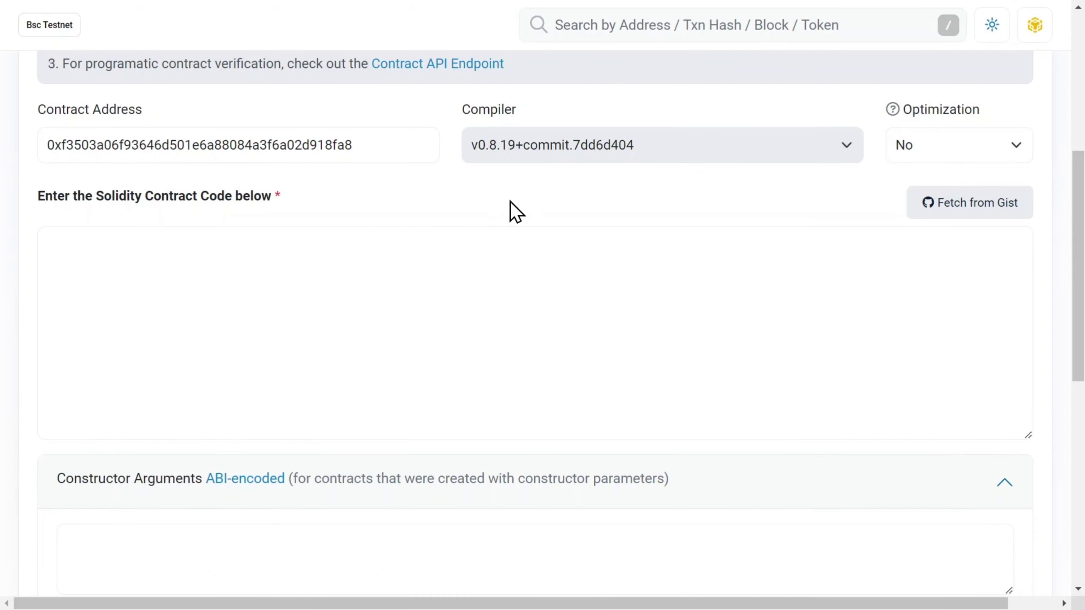
left_click(933, 160)
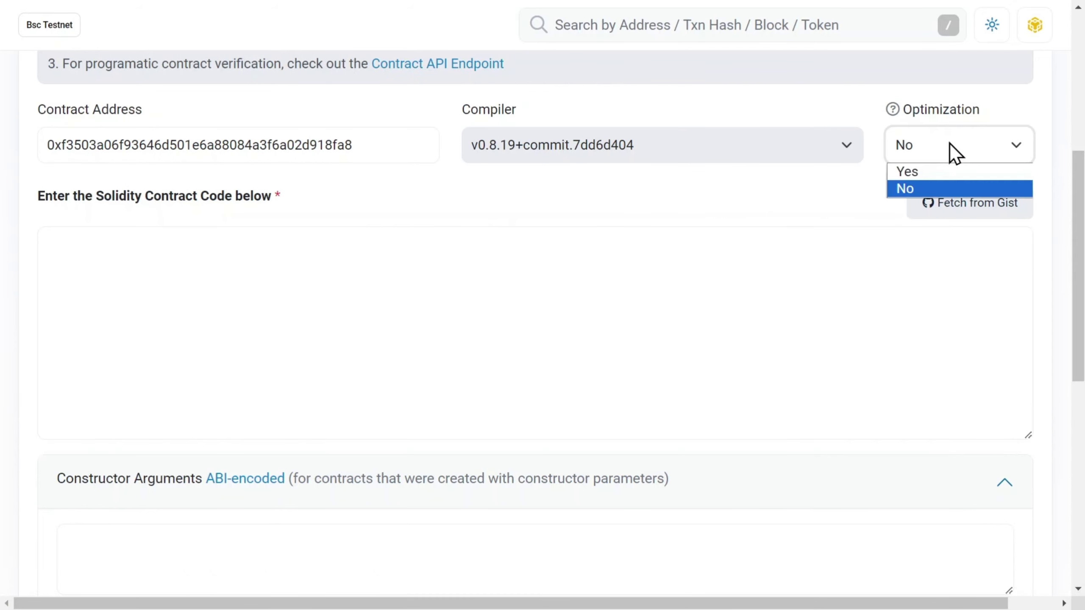
left_click(939, 169)
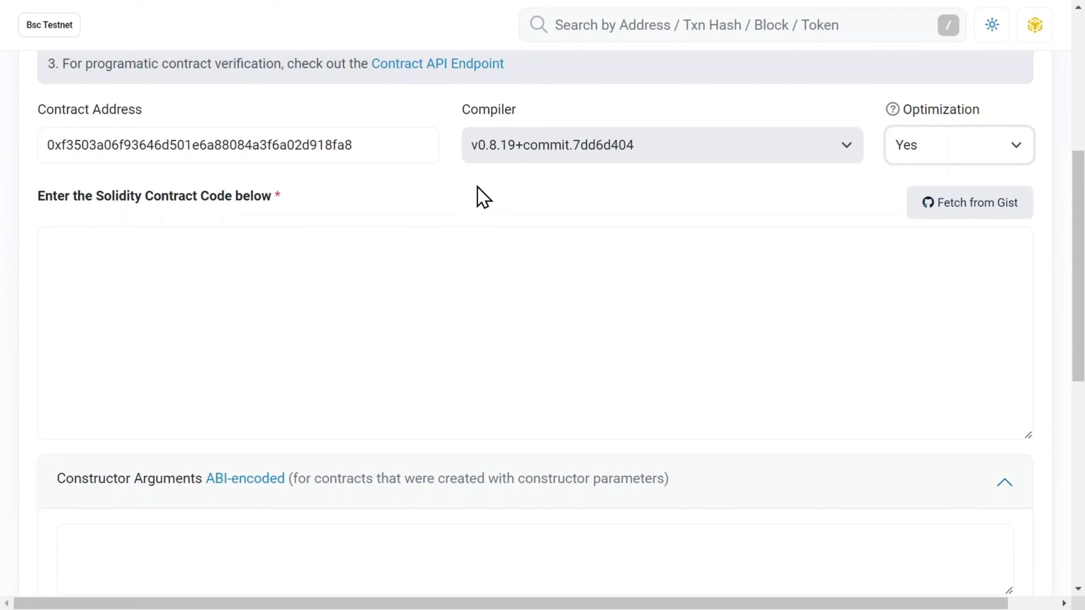
left_click(463, 296)
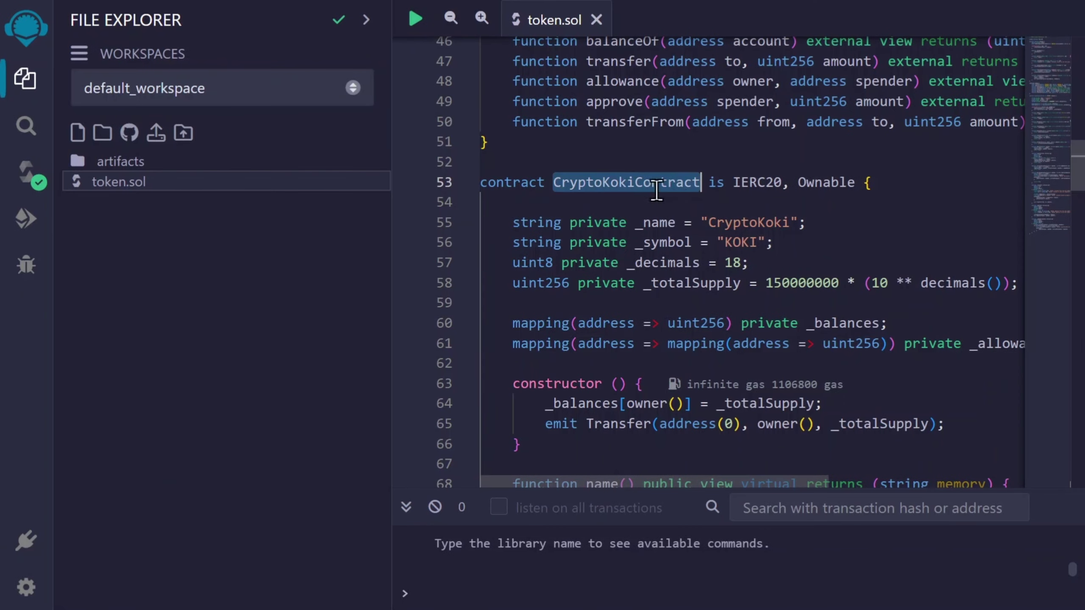
Step: Check token.sol's name CryptoKoki, symbol KOKI, 18 decimals and 150000000 supply, then paste the source into BscScan
double_click(748, 222)
double_click(740, 243)
left_click(736, 261)
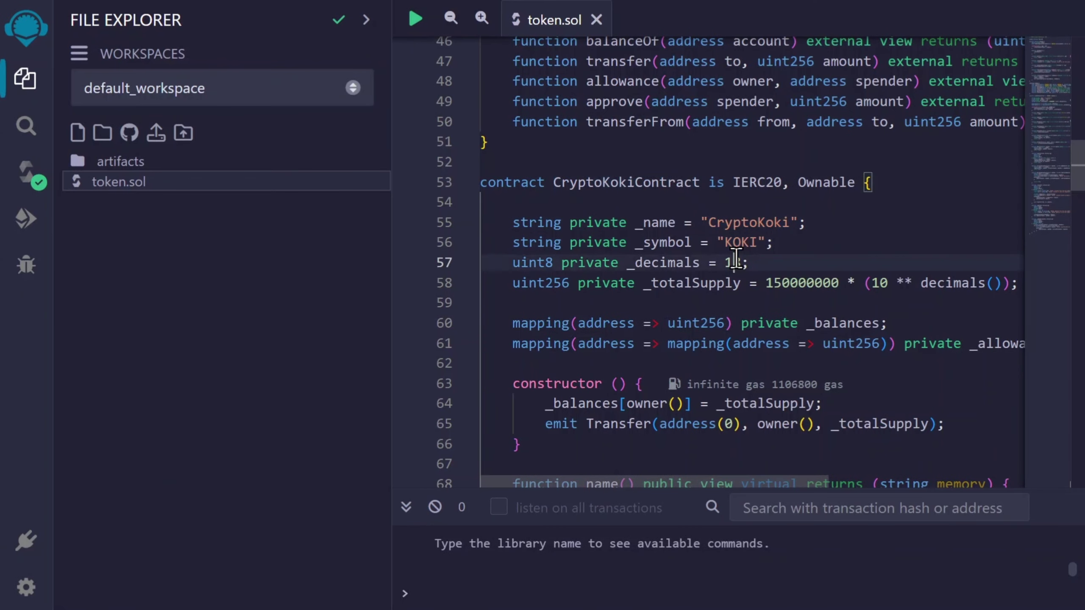
left_click(786, 283)
left_click(833, 243)
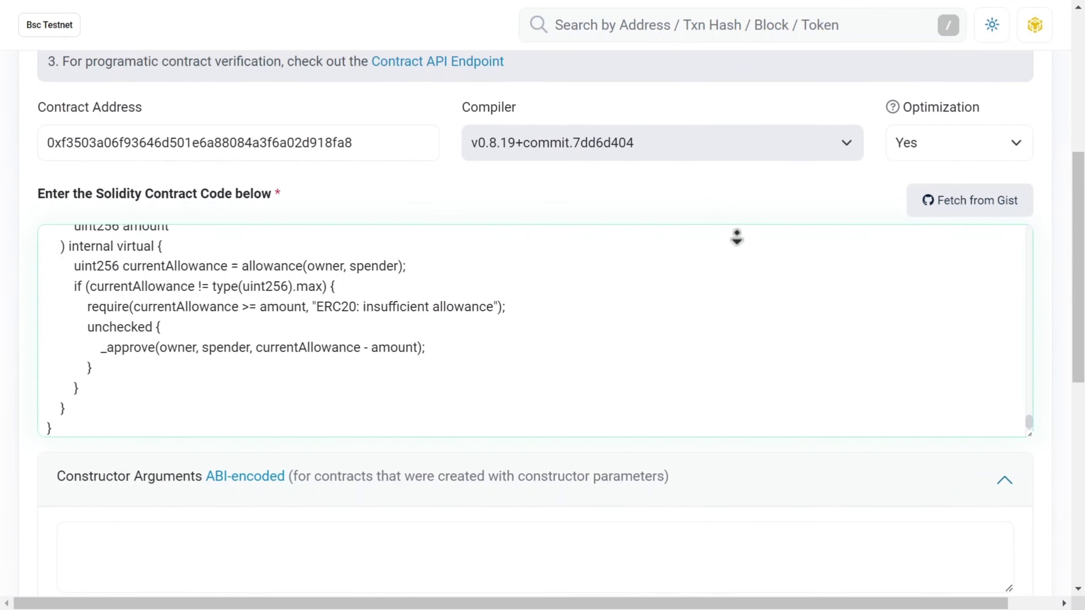
scroll(737, 235, "down", 5)
Step: Pass the I'm not a robot check by selecting the car images, then submit the source for verification
left_click(417, 426)
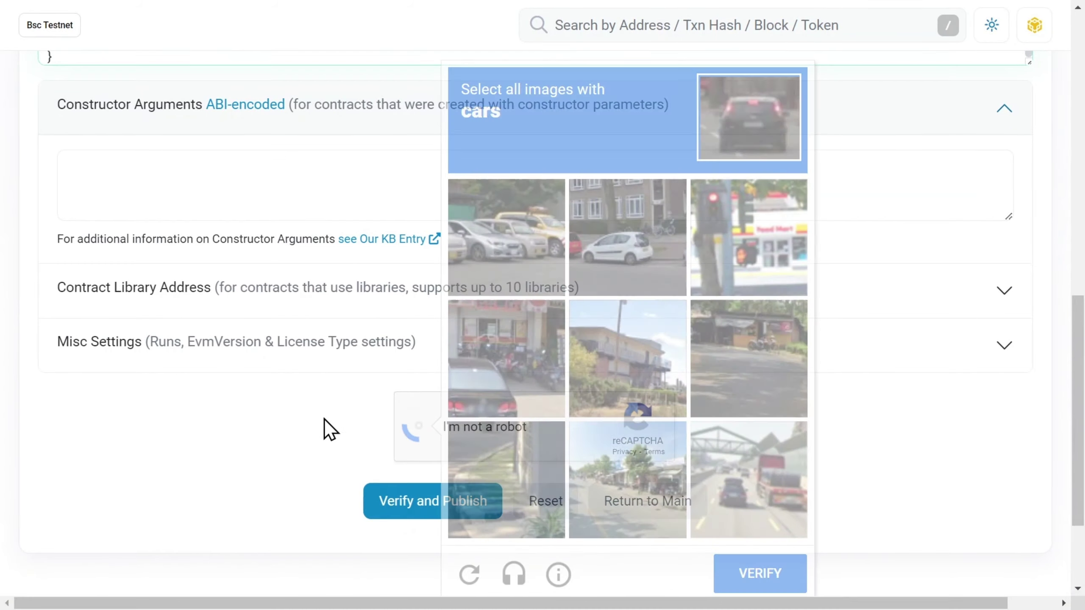
left_click(604, 253)
left_click(509, 355)
left_click(521, 279)
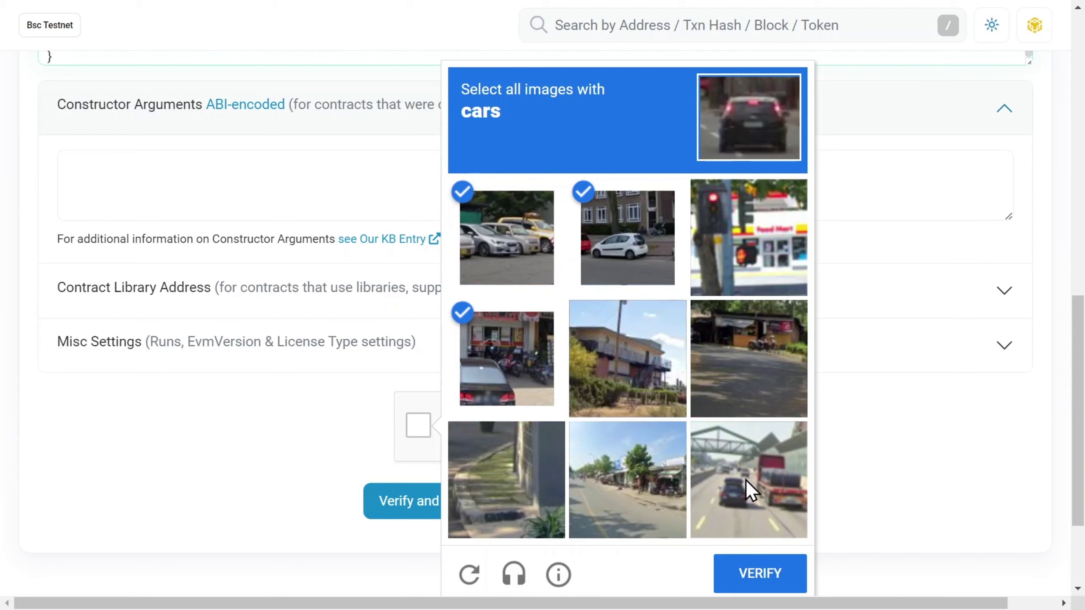
left_click(751, 492)
left_click(760, 575)
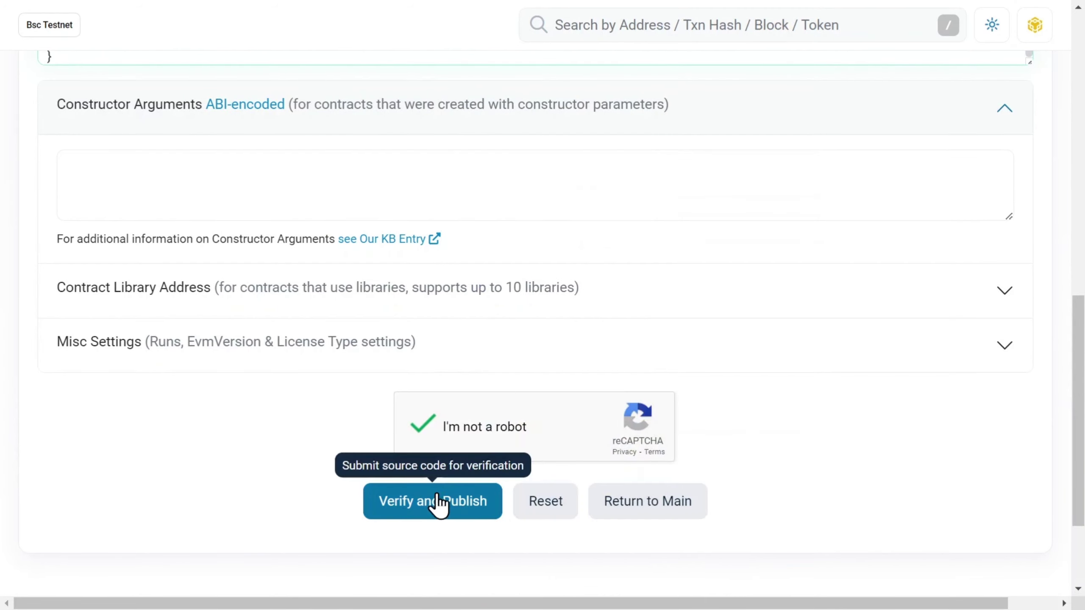
left_click(409, 508)
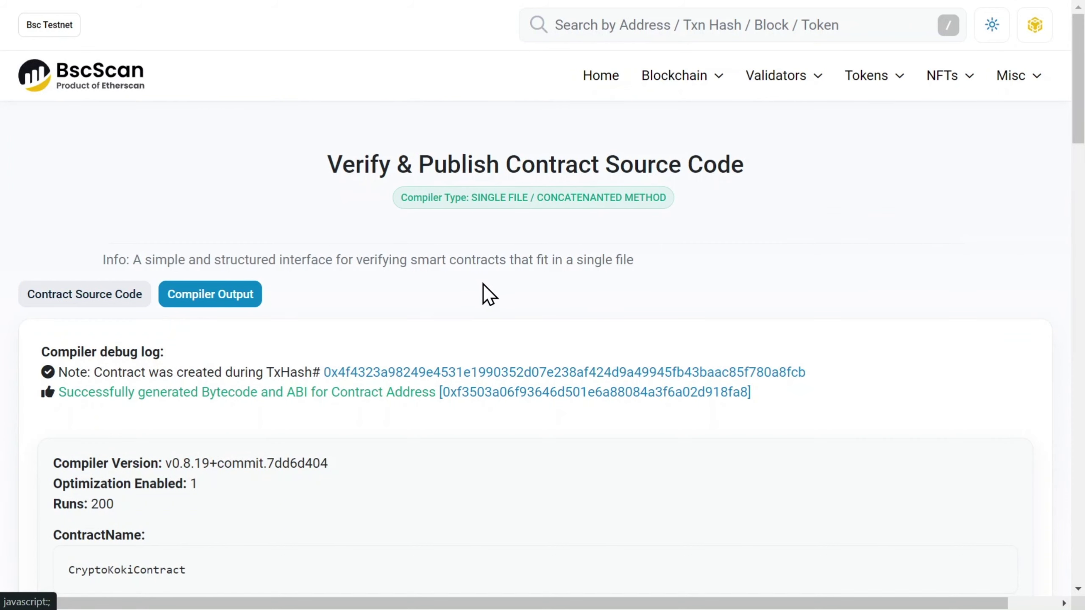
Step: Return to the contract page and scroll through the verified CryptoKokiContract Solidity source
middle_click(484, 284)
middle_click(475, 362)
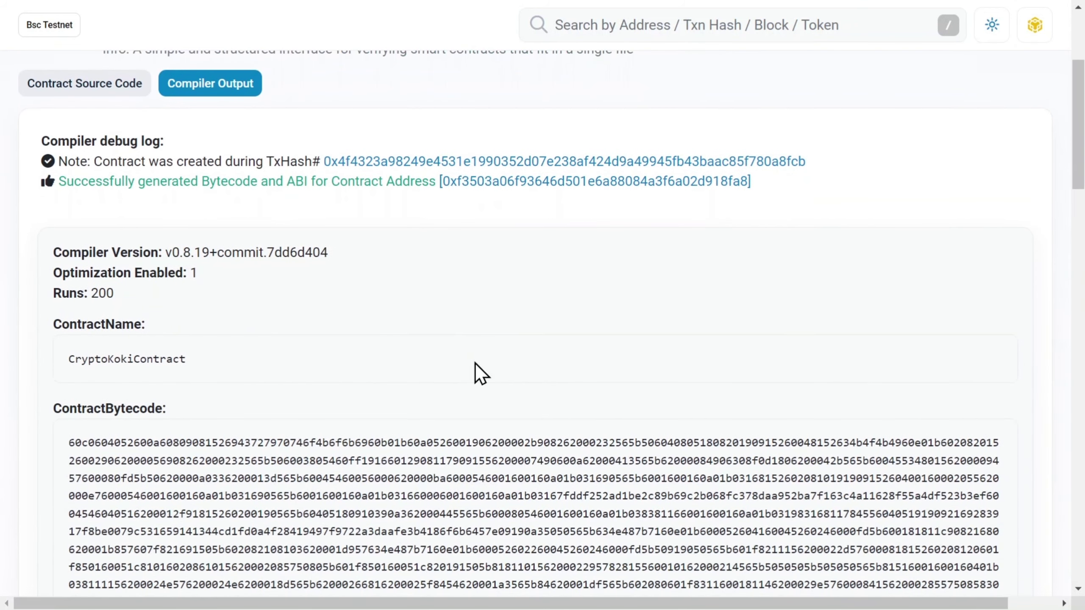
key("alt+Left")
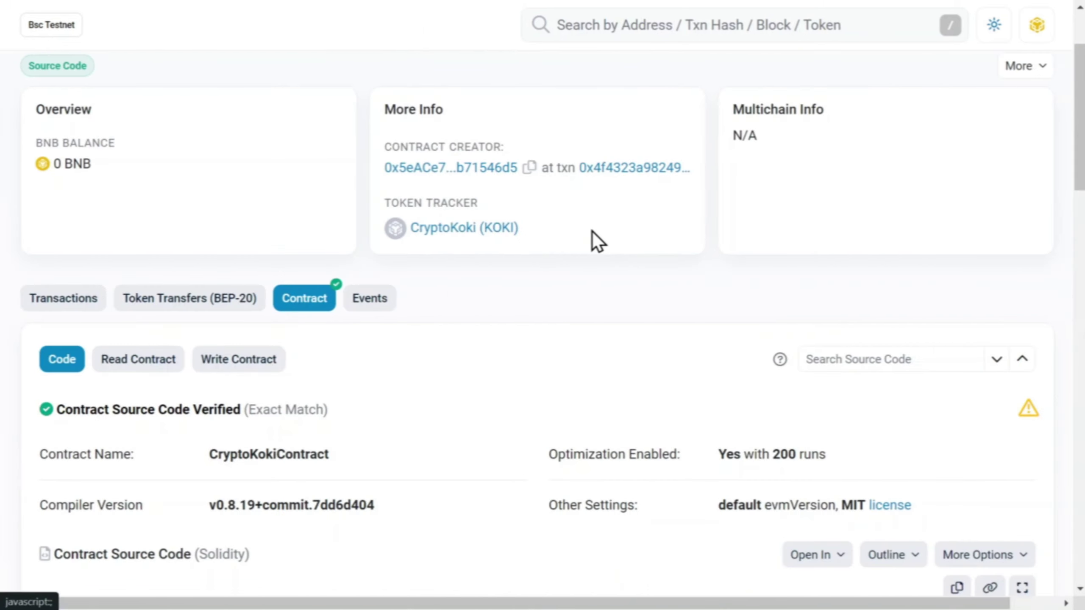
middle_click(586, 242)
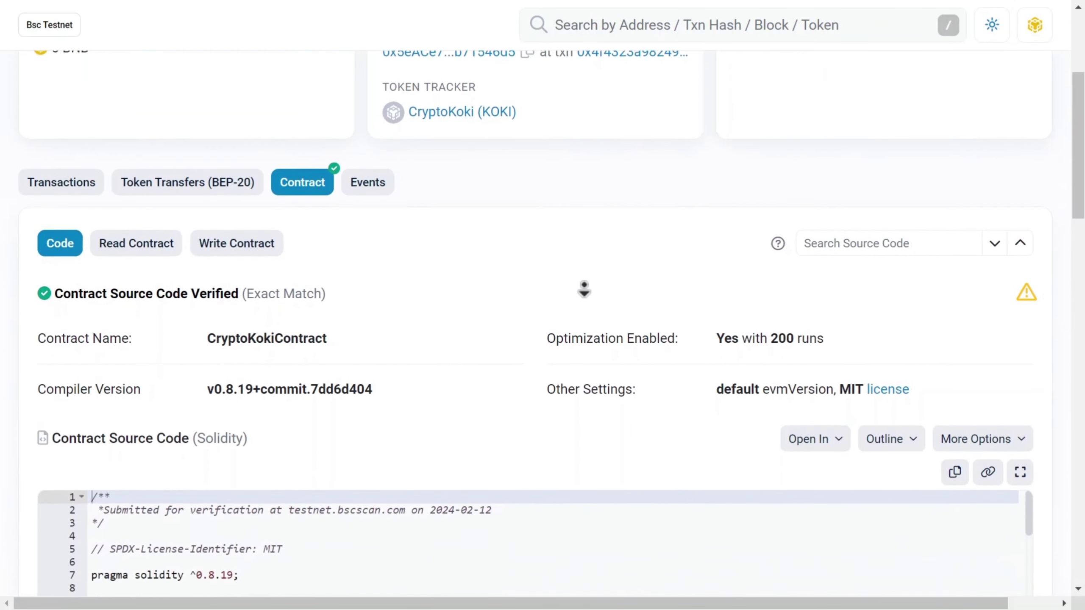
middle_click(585, 285)
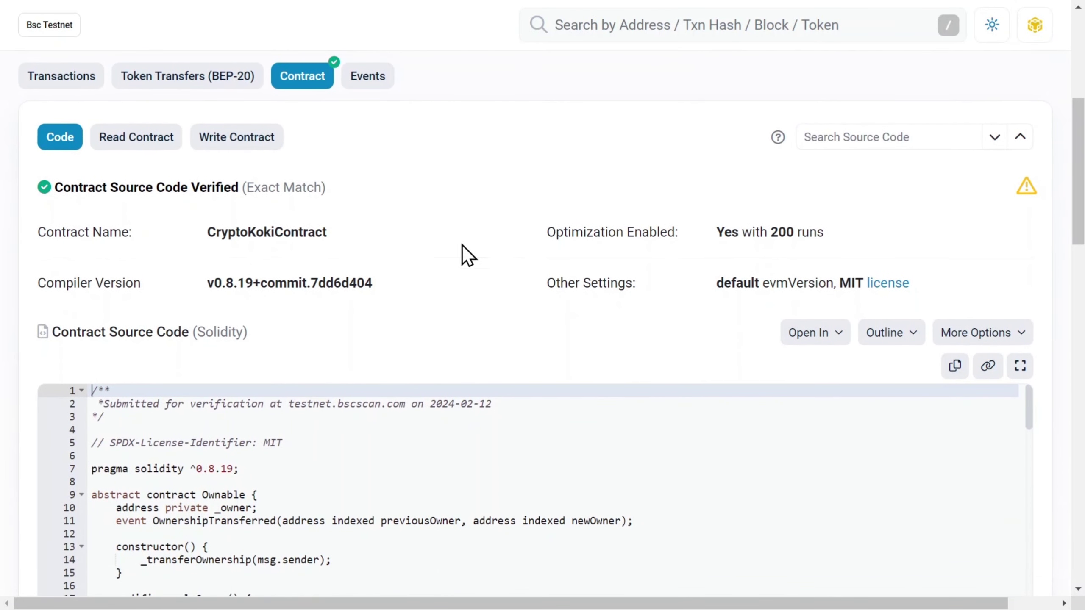
left_click_drag(210, 231, 375, 240)
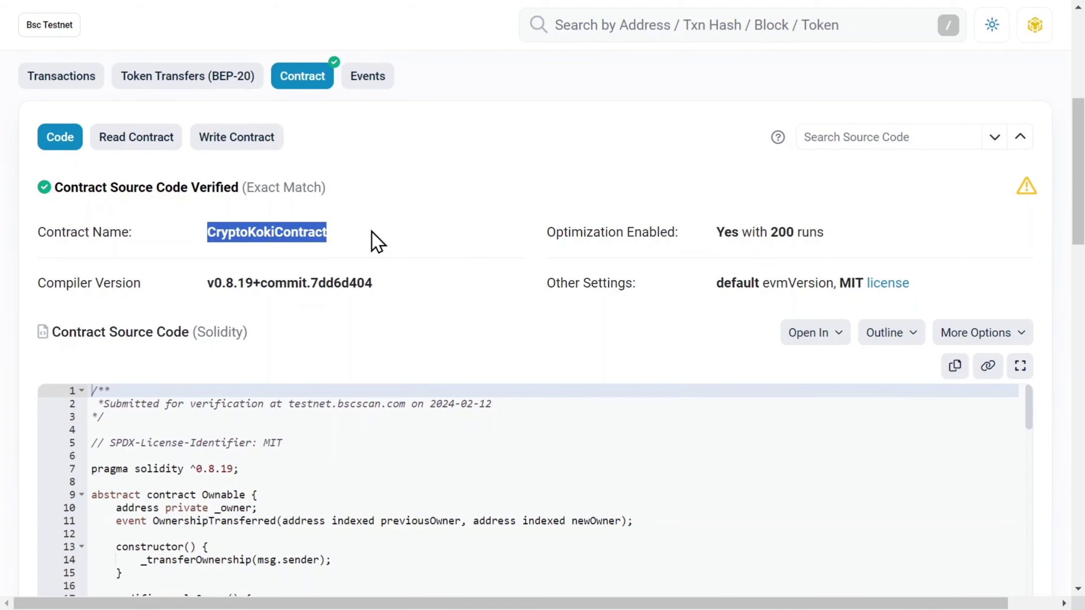
middle_click(443, 238)
middle_click(443, 275)
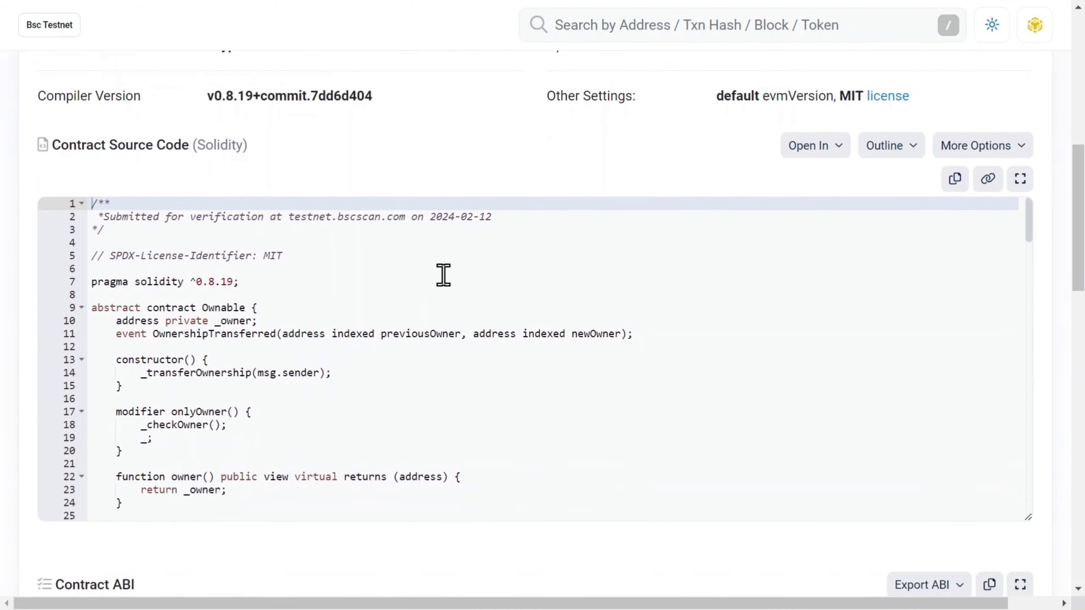
scroll(649, 308, "down", 10)
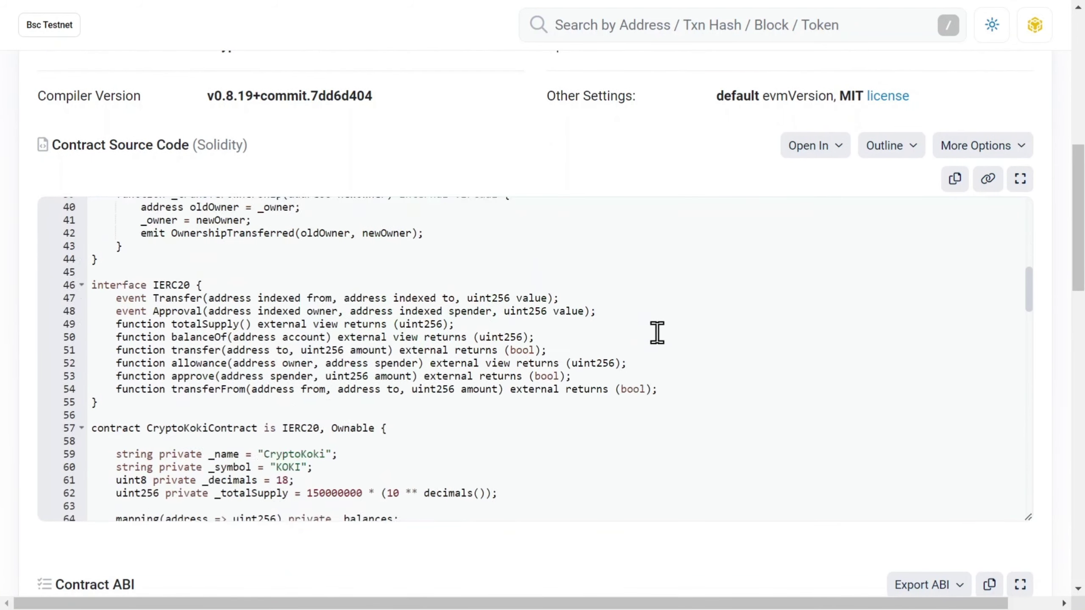